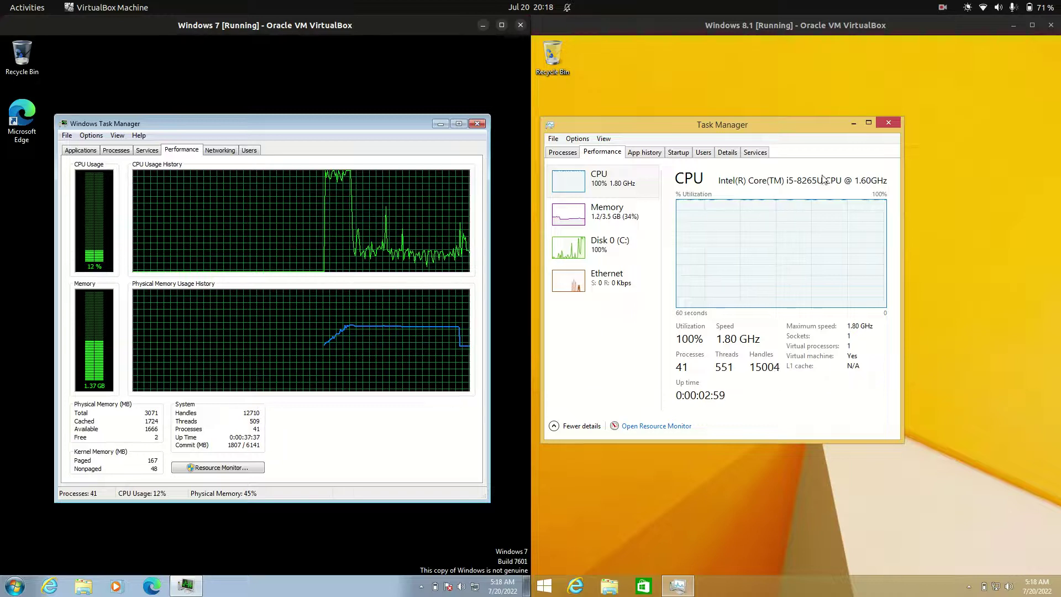
Step: Arrange the Windows 7 and Windows 8.1 Task Managers side by side with CPU and memory graphs visible
{"action": "mouse_move", "coordinate": [760, 117]}
{"action": "left_mouse_down"}
{"action": "mouse_move", "coordinate": [774, 134]}
{"action": "mouse_move", "coordinate": [752, 127]}
{"action": "left_mouse_up"}
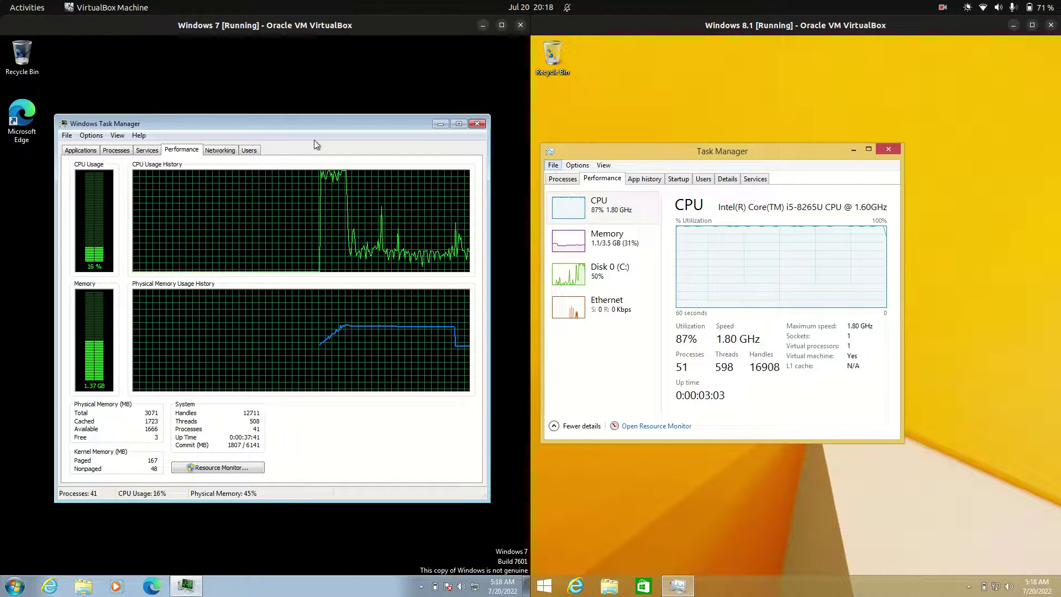
{"action": "left_click", "coordinate": [316, 118]}
{"action": "left_click_drag", "start_coordinate": [316, 123], "coordinate": [307, 109]}
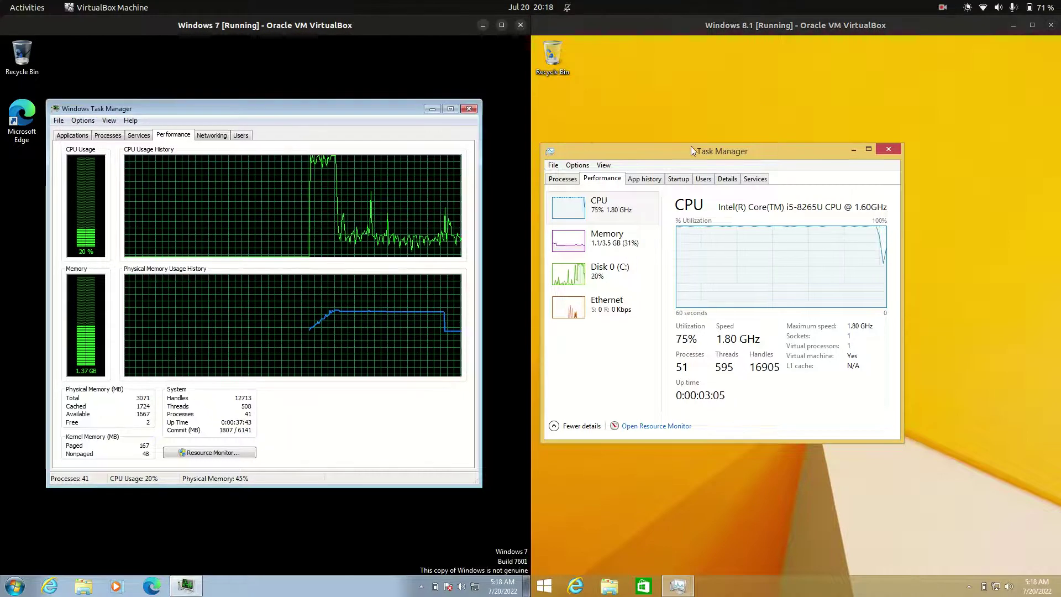
{"action": "left_click_drag", "start_coordinate": [719, 158], "coordinate": [752, 159]}
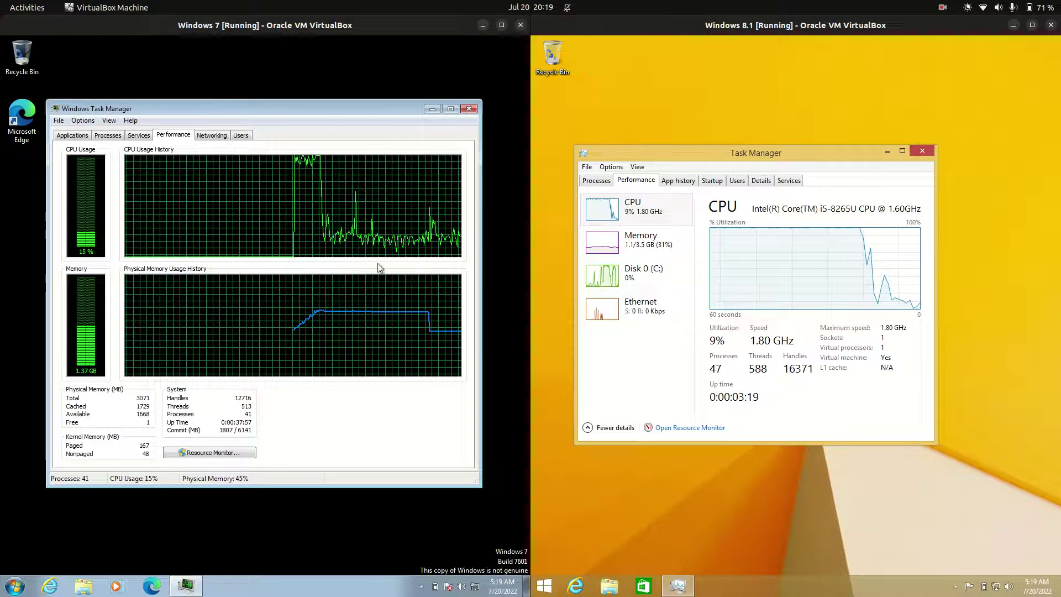
{"action": "left_click", "coordinate": [313, 110]}
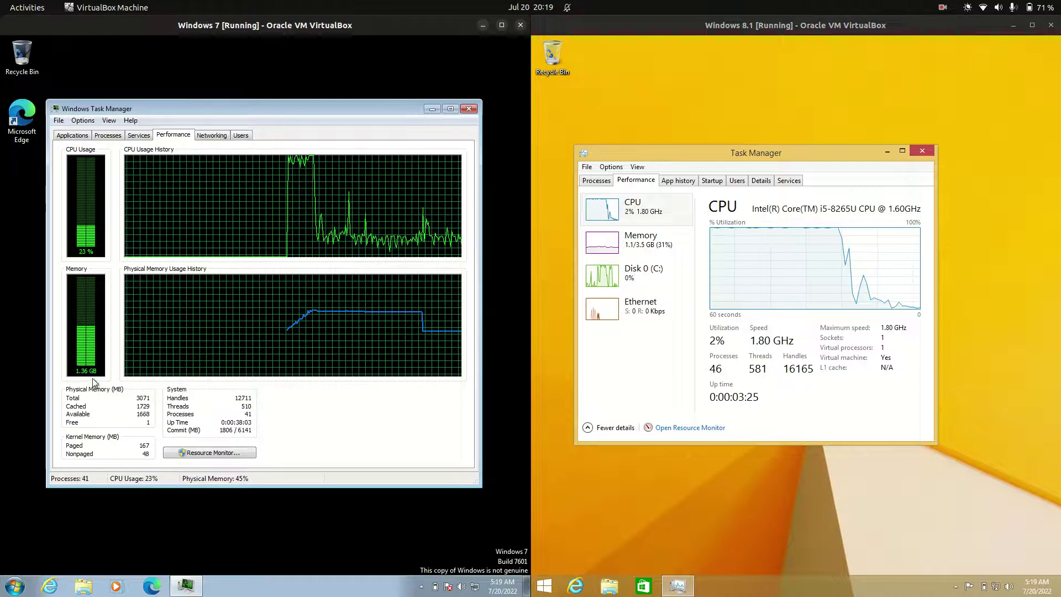
{"action": "left_click_drag", "start_coordinate": [301, 108], "coordinate": [302, 105]}
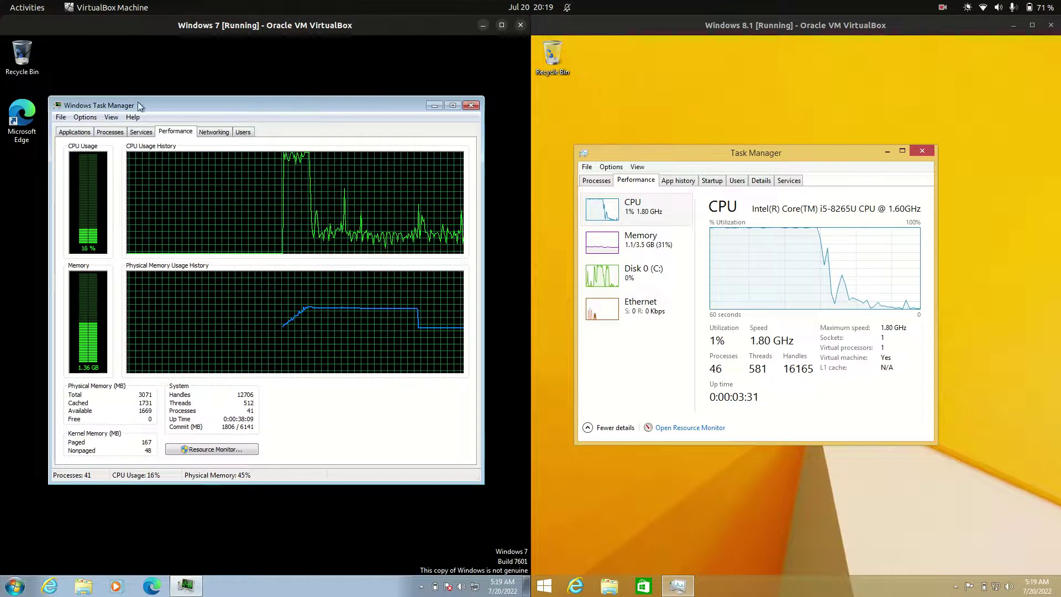
{"action": "left_click", "coordinate": [110, 132]}
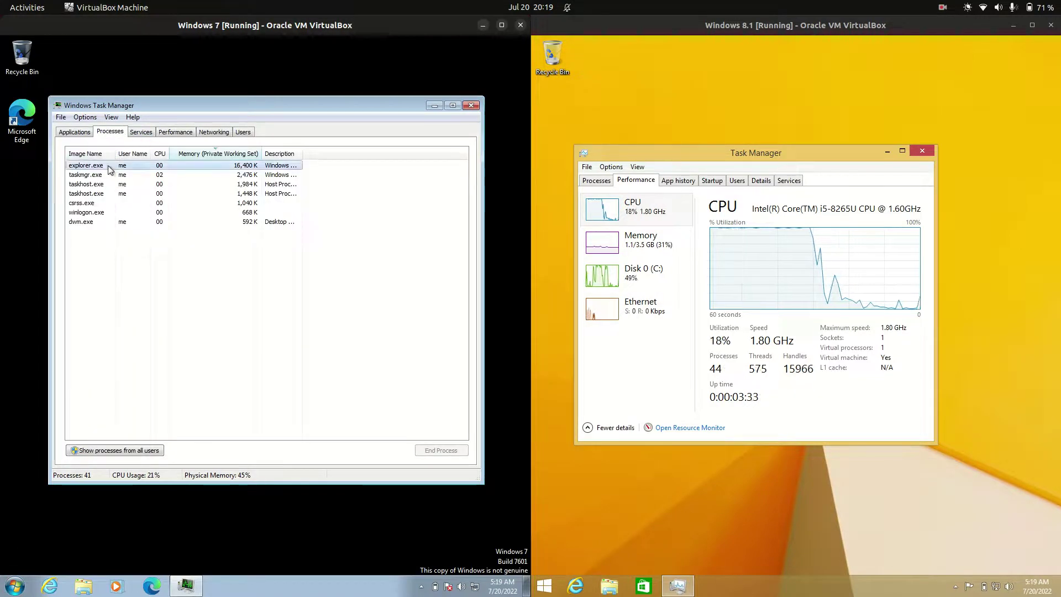
{"action": "left_click", "coordinate": [142, 136]}
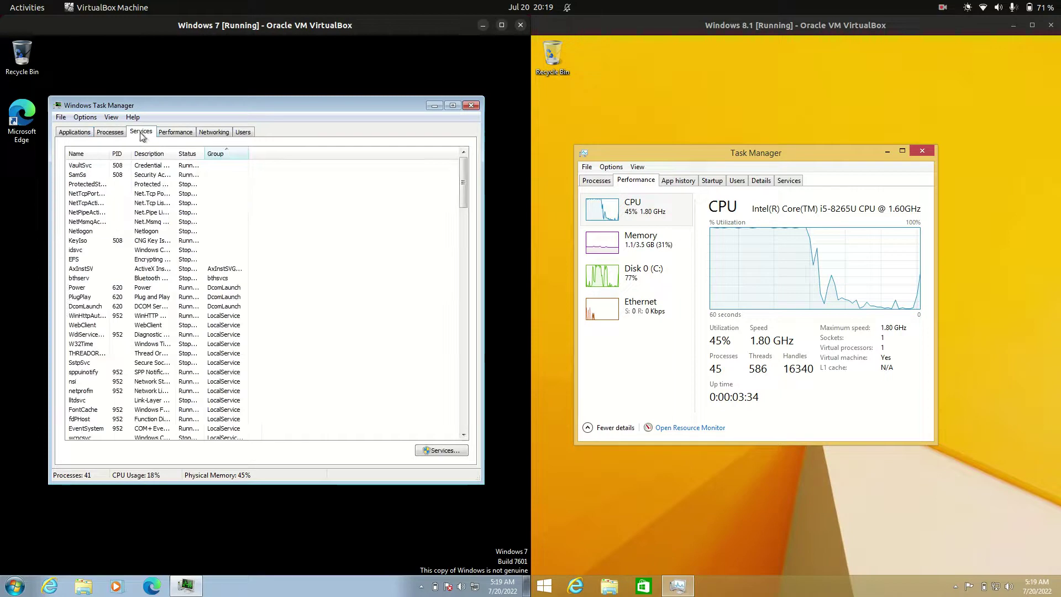
{"action": "left_click", "coordinate": [176, 132]}
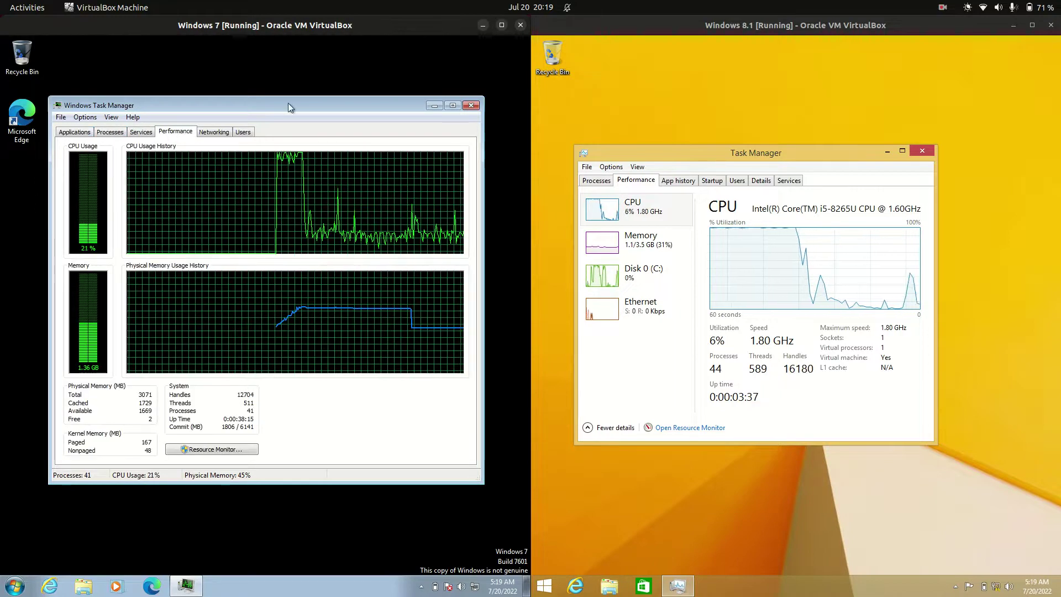
Step: Nudge the Windows 7 Task Manager down then up, and shift the Windows 8.1 one right
{"action": "mouse_move", "coordinate": [288, 103]}
{"action": "left_mouse_down"}
{"action": "mouse_move", "coordinate": [294, 117]}
{"action": "mouse_move", "coordinate": [269, 123]}
{"action": "left_mouse_up"}
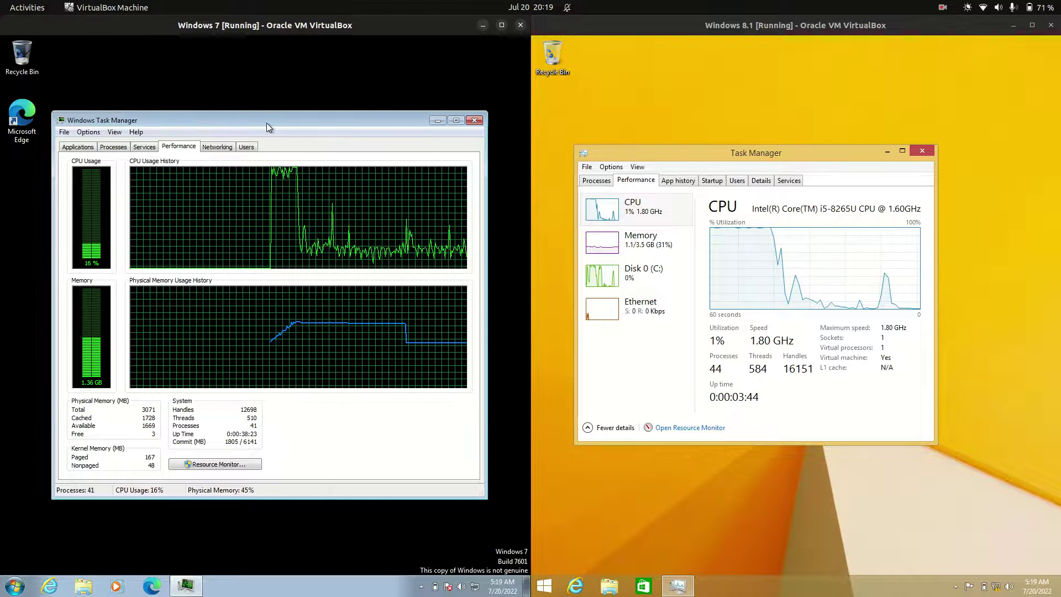
{"action": "left_click_drag", "start_coordinate": [268, 125], "coordinate": [273, 116]}
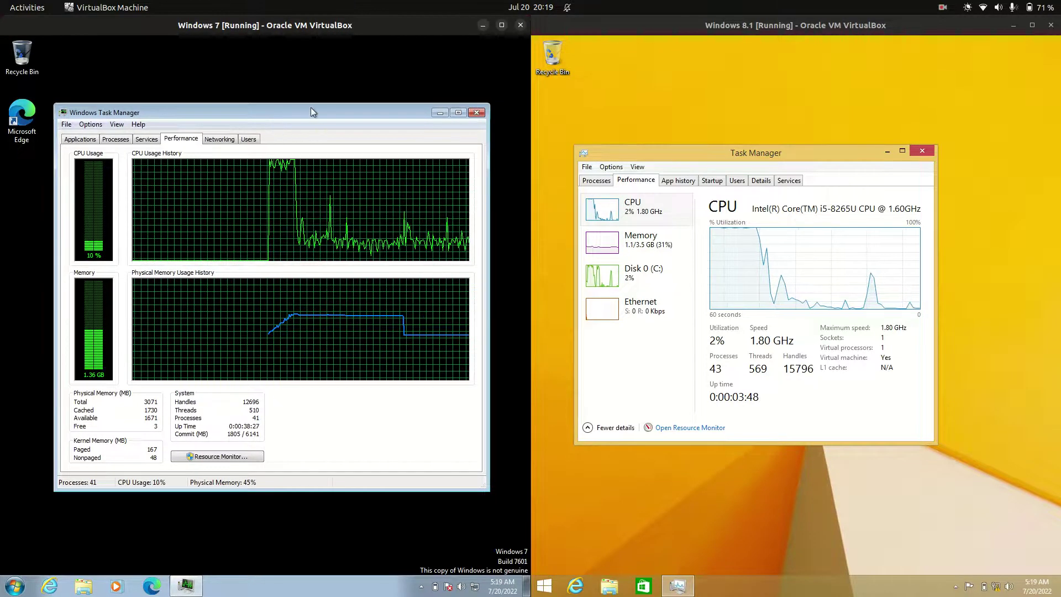
{"action": "left_click_drag", "start_coordinate": [310, 107], "coordinate": [312, 109]}
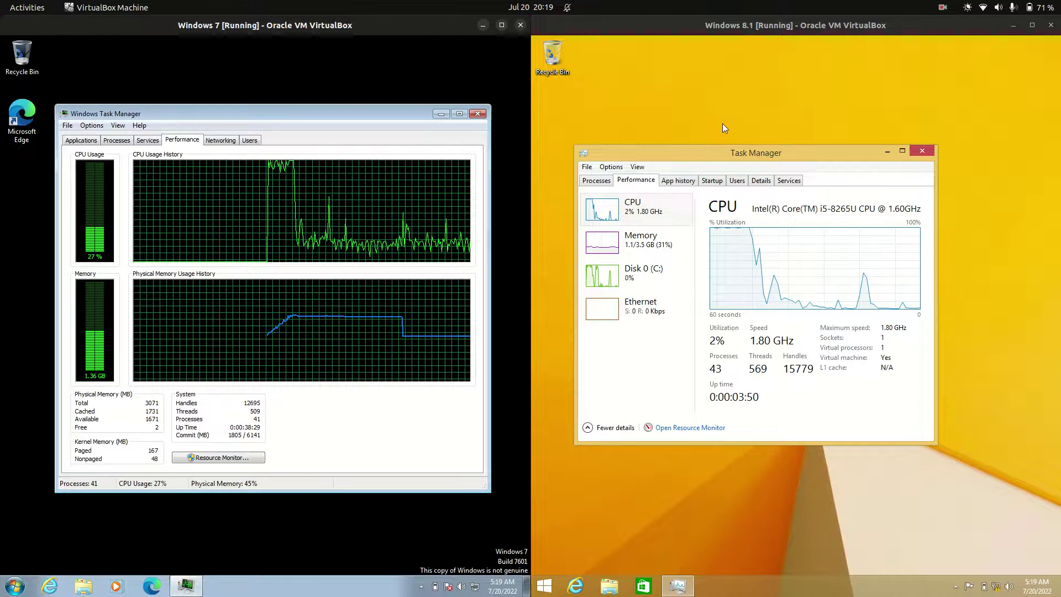
{"action": "left_click_drag", "start_coordinate": [778, 163], "coordinate": [791, 164]}
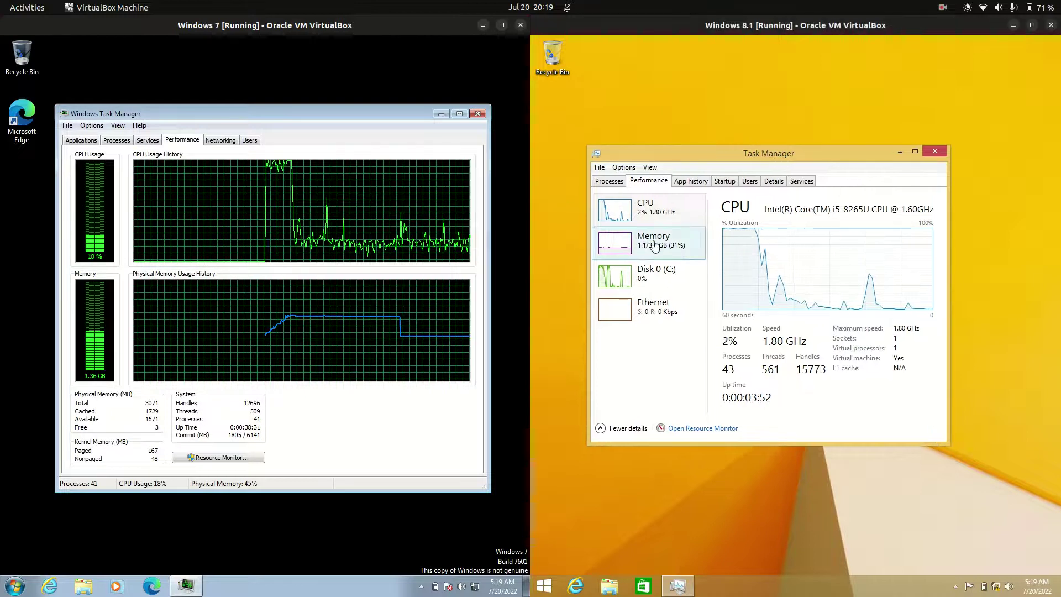
Step: Show the Windows 8.1 memory details: 1.0 GB in use, 2.4 GB available
{"action": "left_click", "coordinate": [651, 247]}
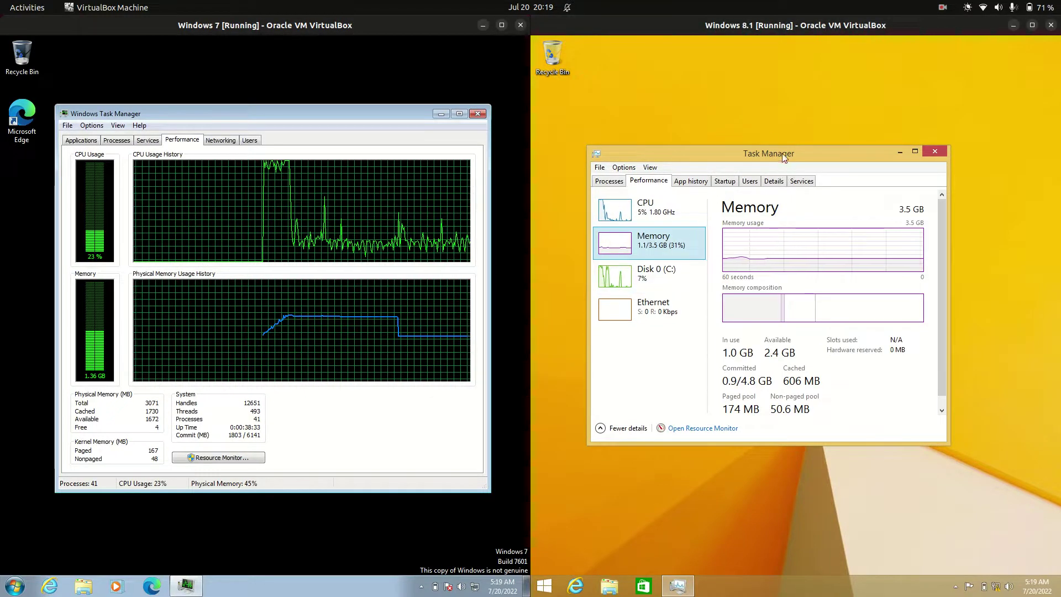
{"action": "mouse_move", "coordinate": [783, 158]}
{"action": "left_mouse_down"}
{"action": "mouse_move", "coordinate": [761, 143]}
{"action": "mouse_move", "coordinate": [785, 171]}
{"action": "left_mouse_up"}
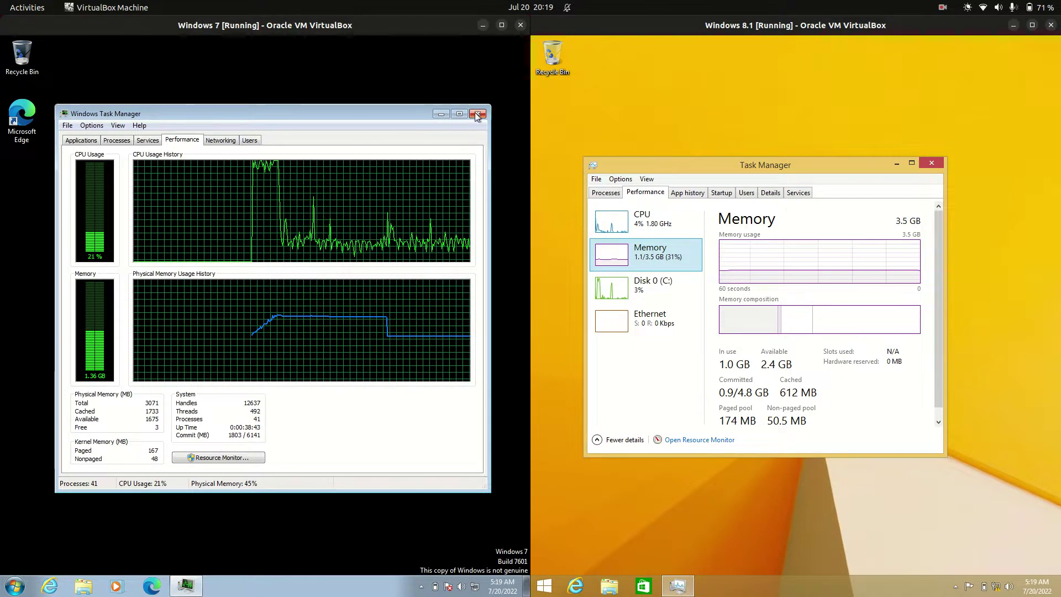
Step: Close the Windows 8.1 Task Manager to leave its desktop bare
{"action": "left_click", "coordinate": [931, 163]}
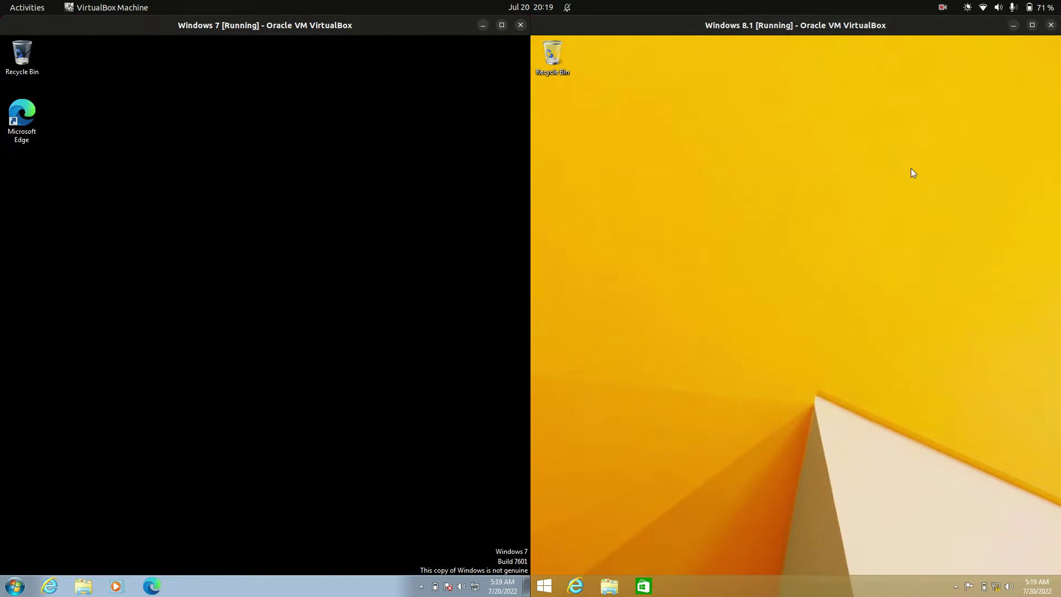